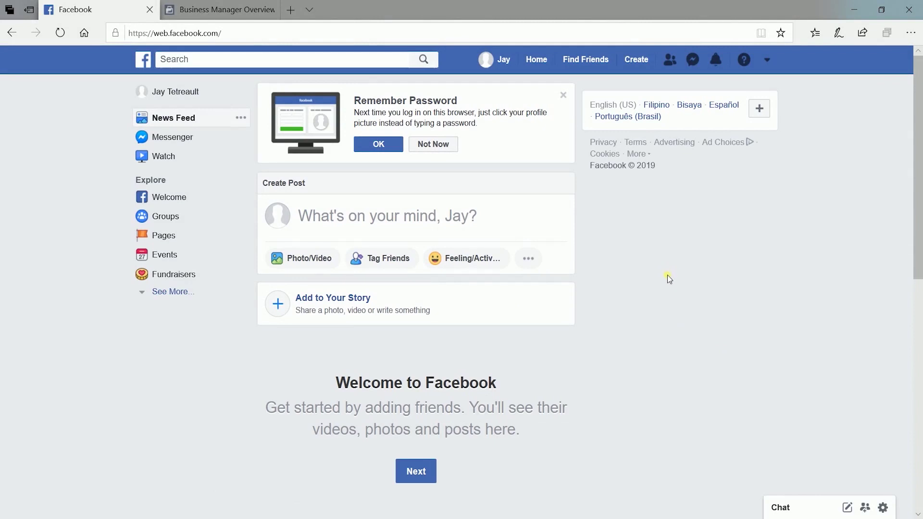
- Switch to the Business Manager overview tab showing business.facebook.com
click(230, 8)
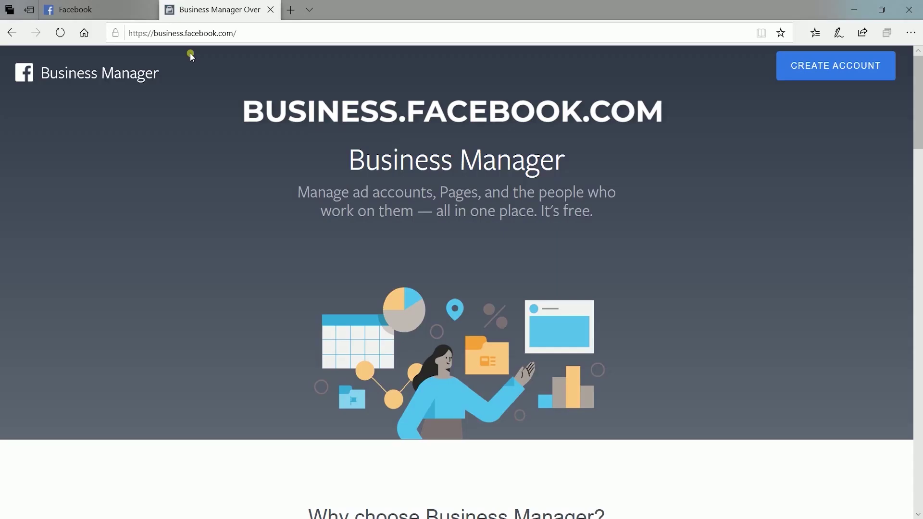
- Start a new Business Manager account named 'SC Test 1' with the business email address
click(813, 72)
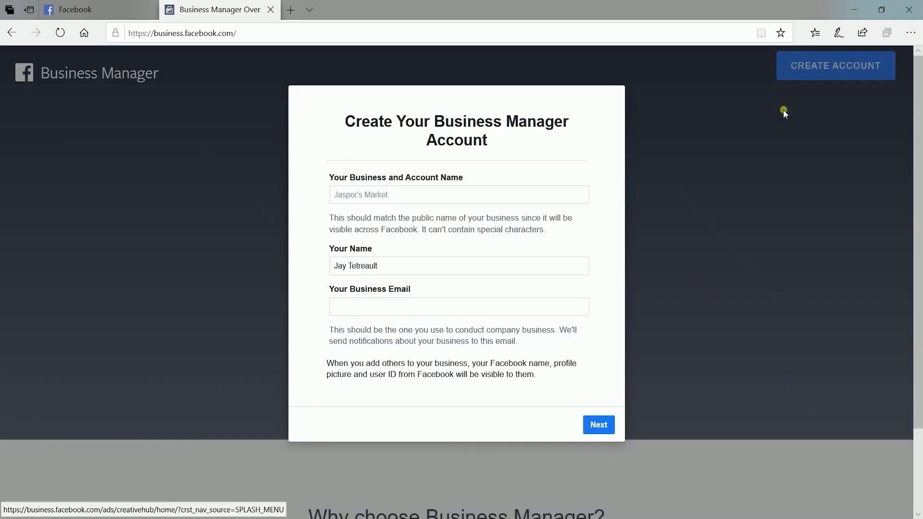
click(432, 194)
text(SC Test 1)
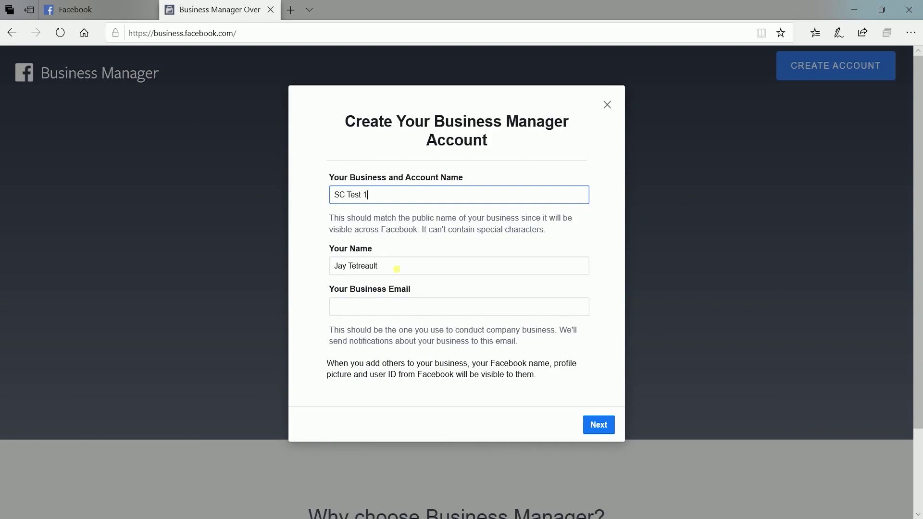
click(411, 313)
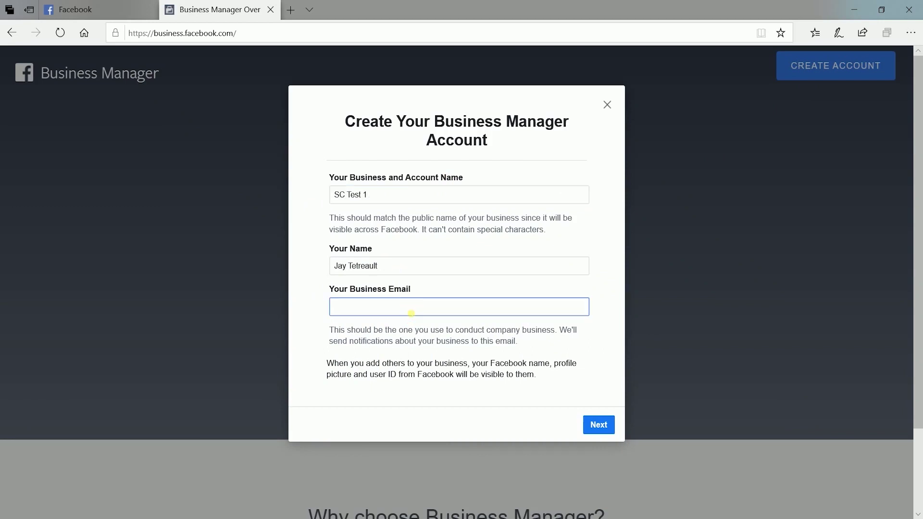
click(590, 424)
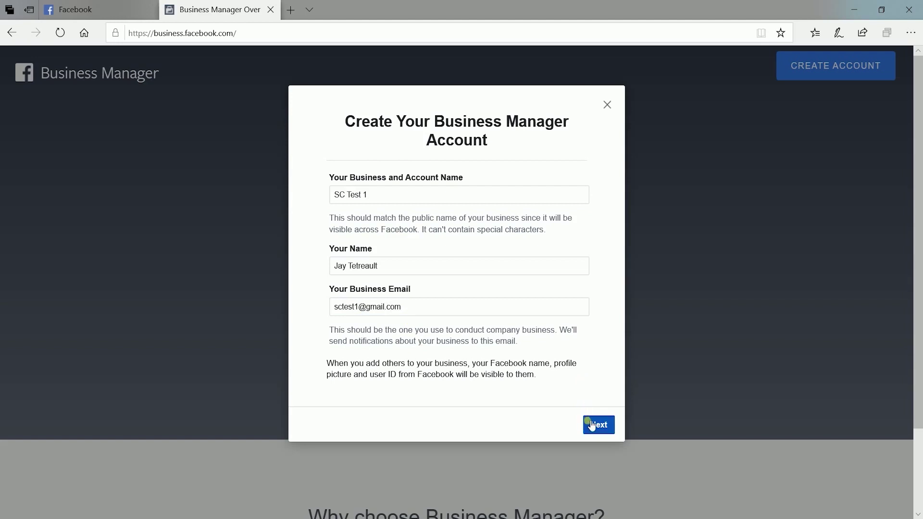
- Submit the business details as 'Provide services to other businesses' and finish with Done
click(590, 424)
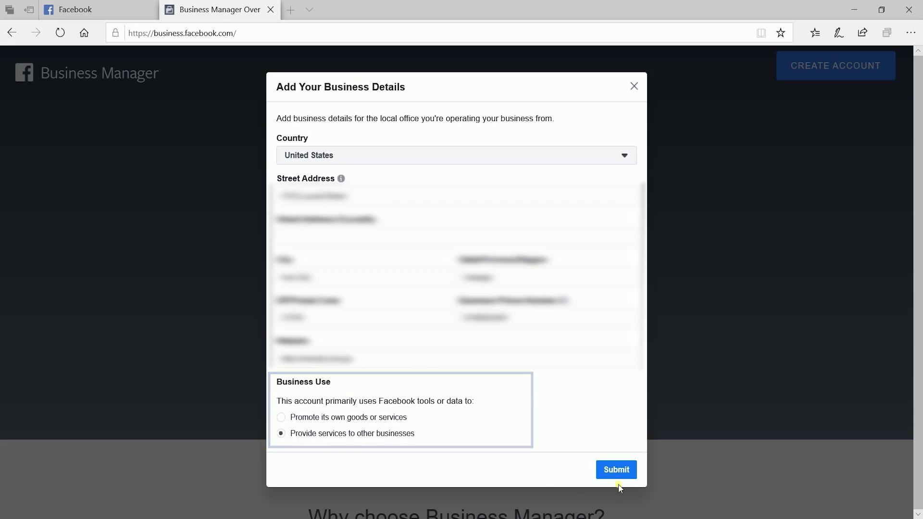
click(618, 472)
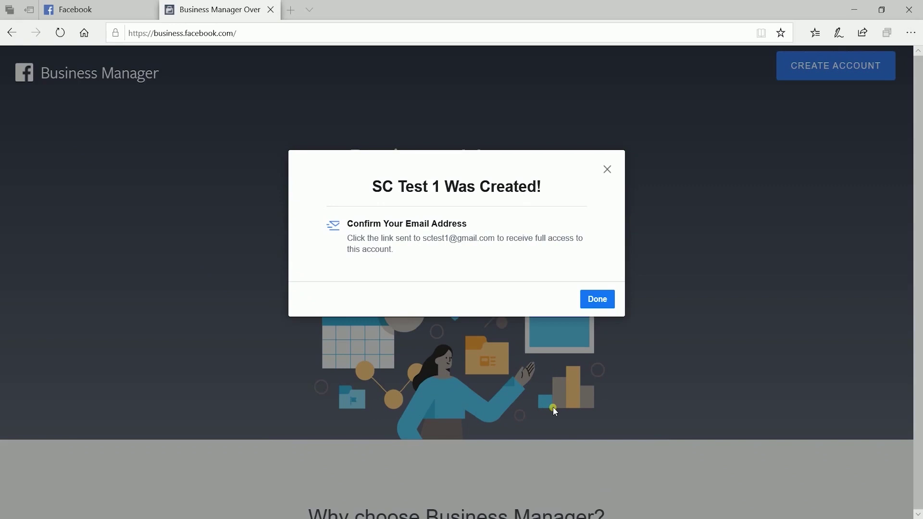
click(595, 301)
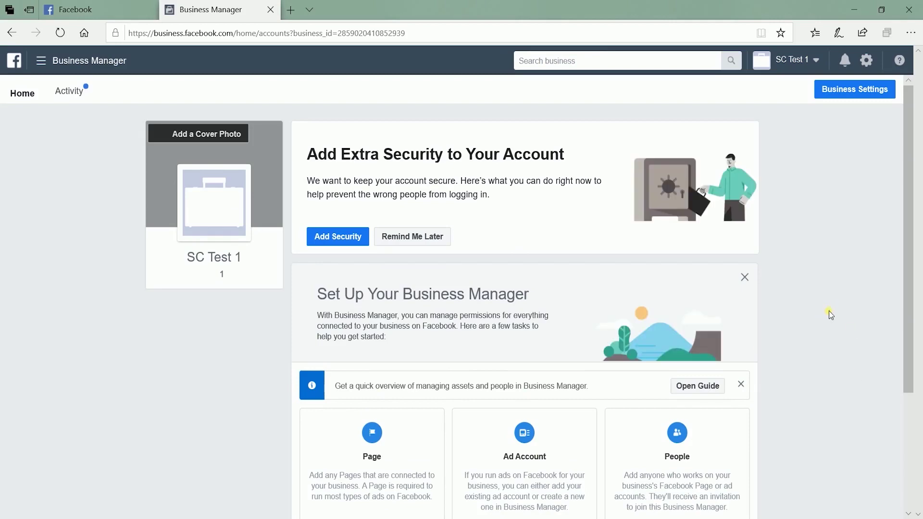
- Choose Add Page in the Set Up Your Business Manager section of the SC Test 1 home
scroll(828, 311, down, 3)
scroll(828, 311, up, 2)
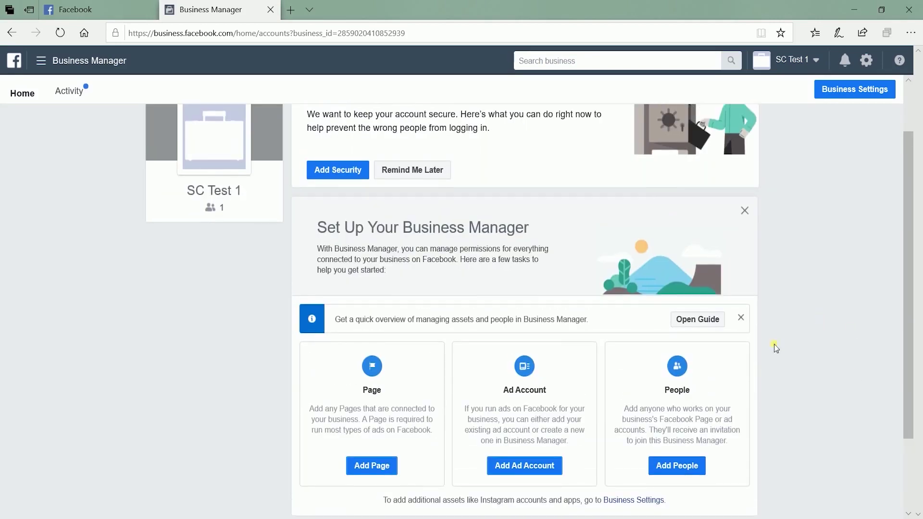
click(370, 471)
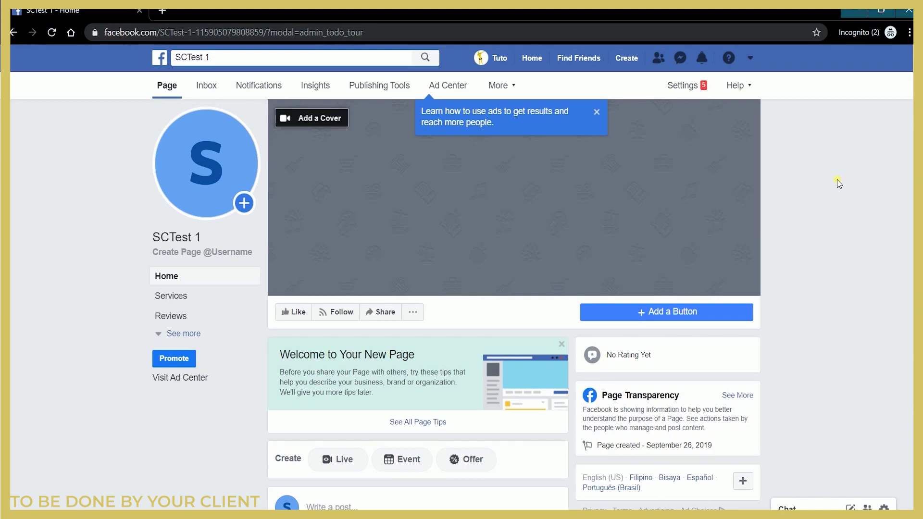
- Dismiss the ads tip and go to the SCTest 1 Page's Page Roles settings
click(598, 113)
click(696, 85)
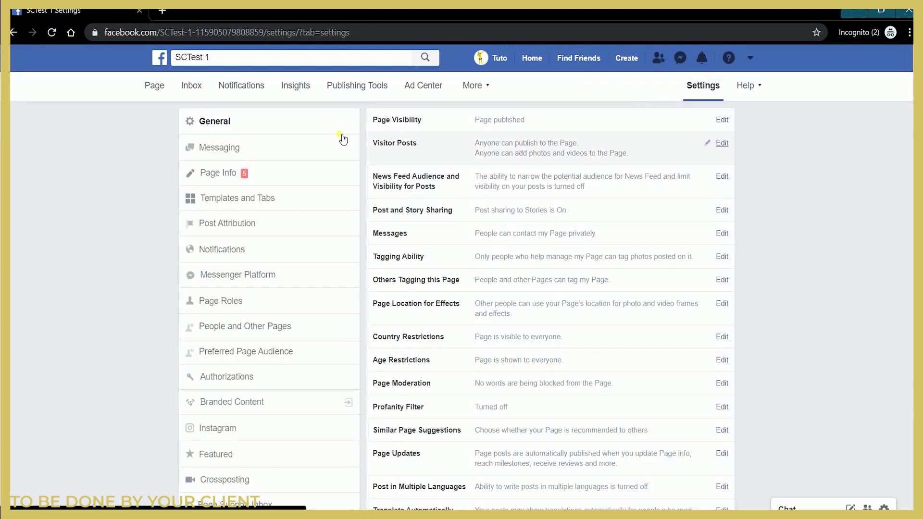
click(285, 310)
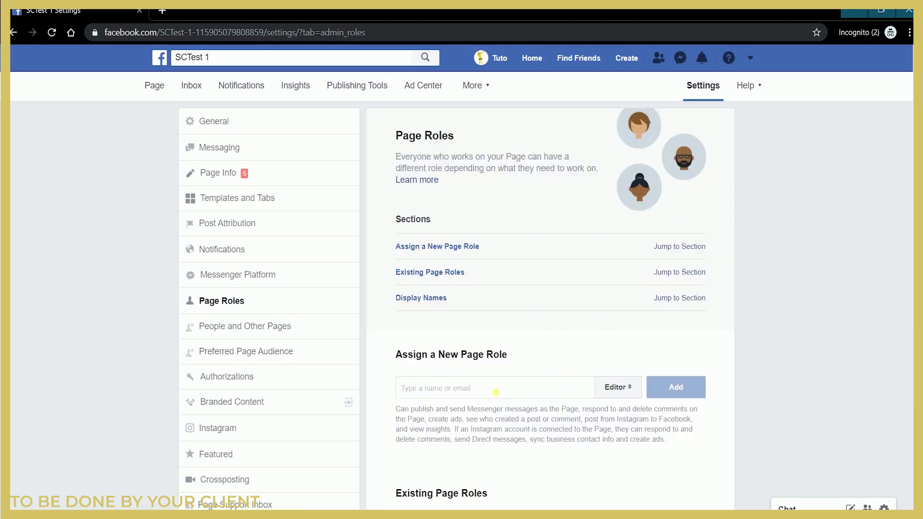
- Add the person by their pasted e-mail as Page Admin, confirming with the account password
click(496, 392)
key(ctrl+v)
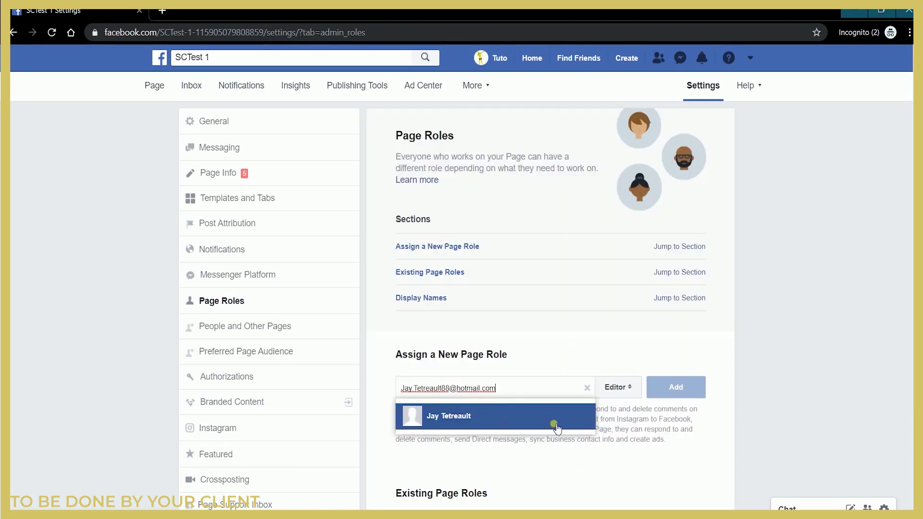
click(572, 423)
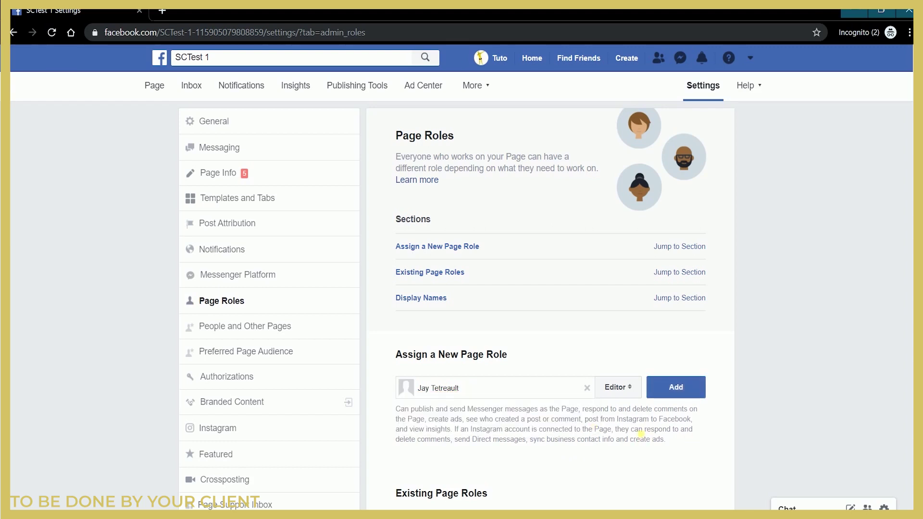
click(630, 389)
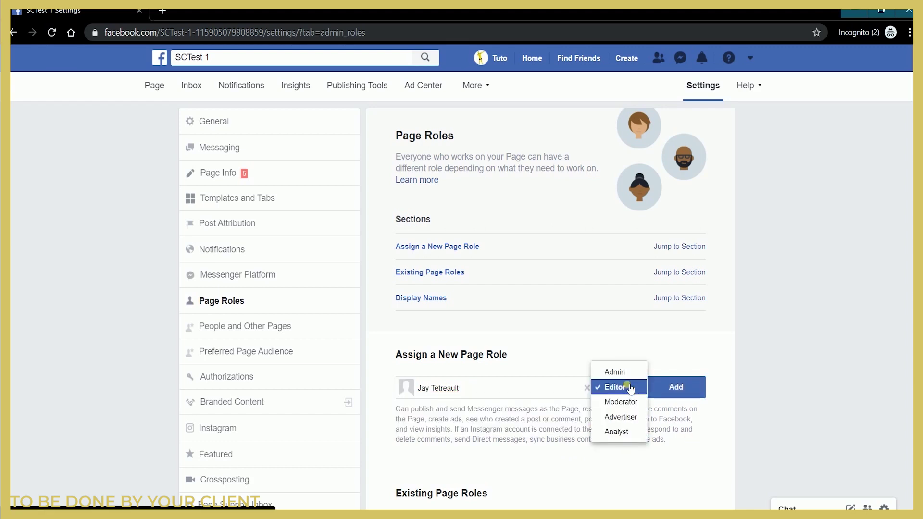
click(625, 377)
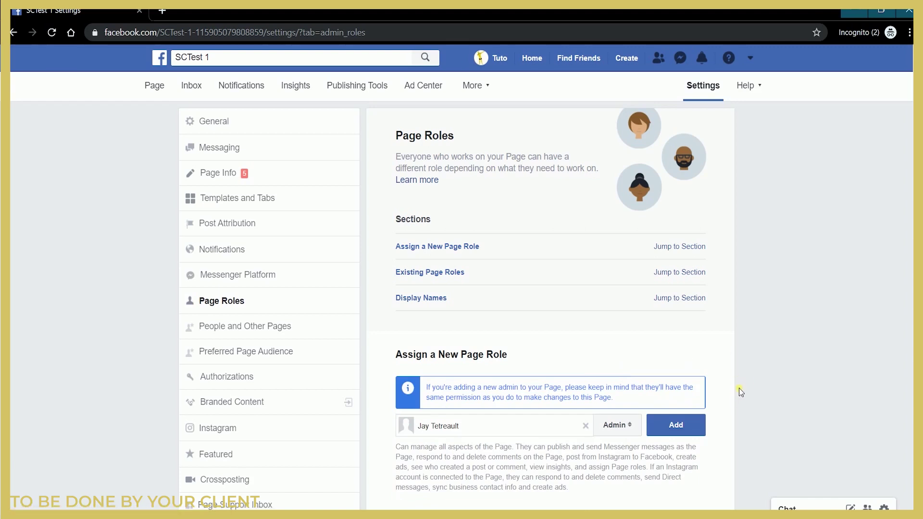
click(679, 426)
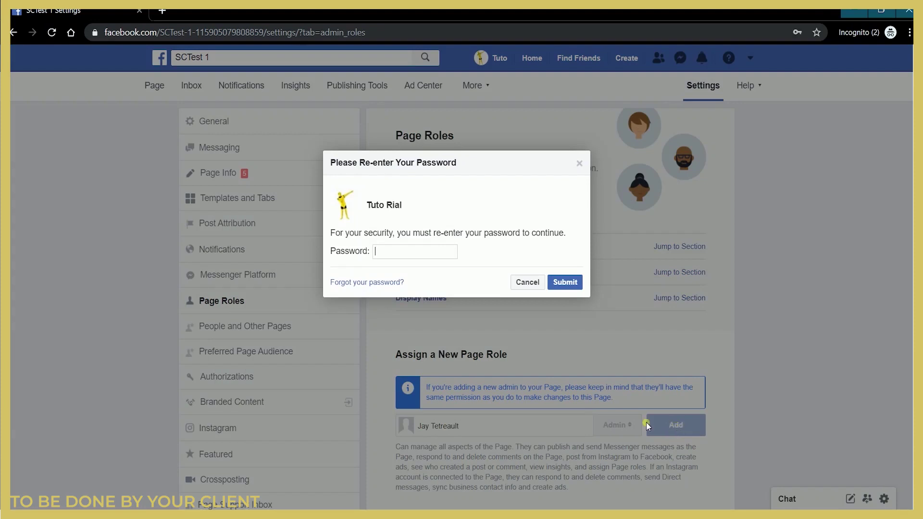
key(ctrl+v)
click(563, 282)
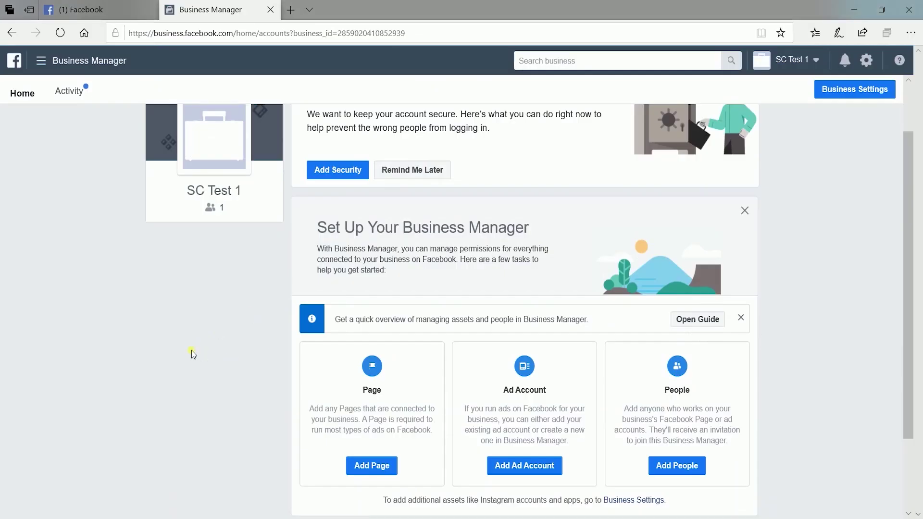
- Accept the SCTest 1 admin invitation from the personal account's notifications, then return to Business Manager
click(81, 10)
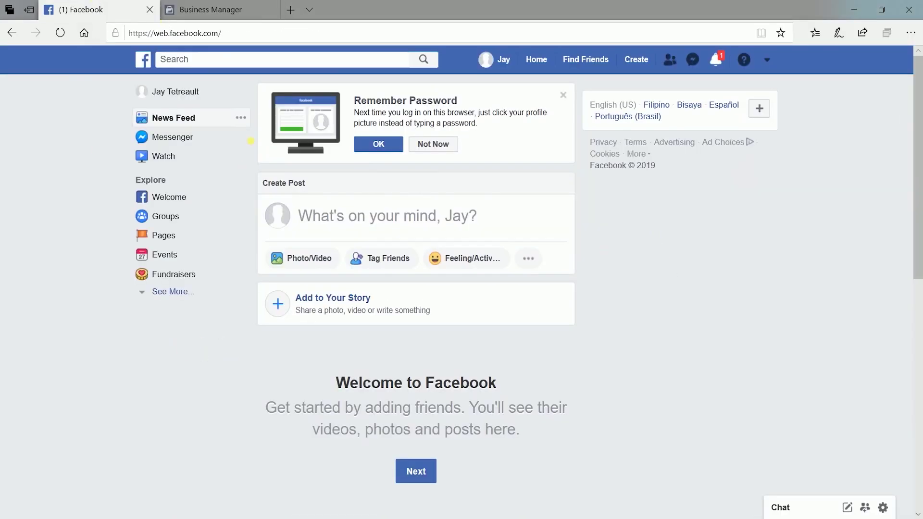
click(721, 63)
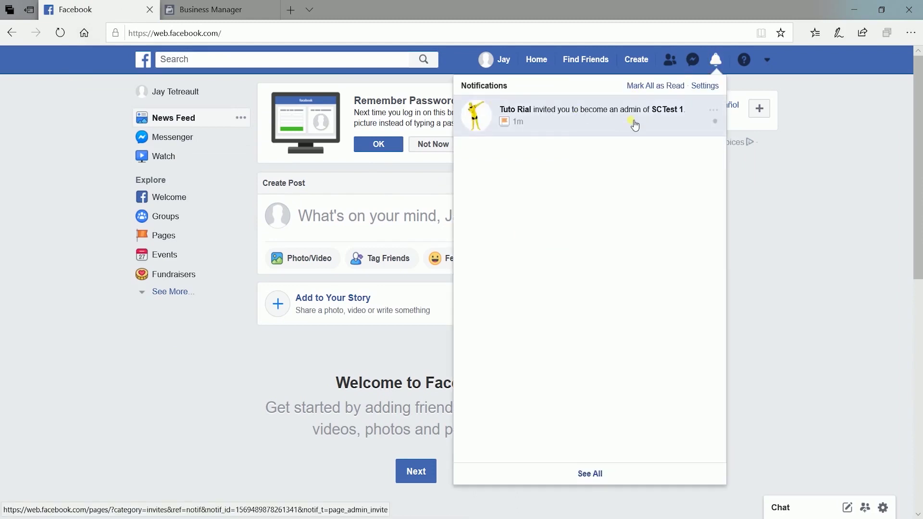
click(562, 127)
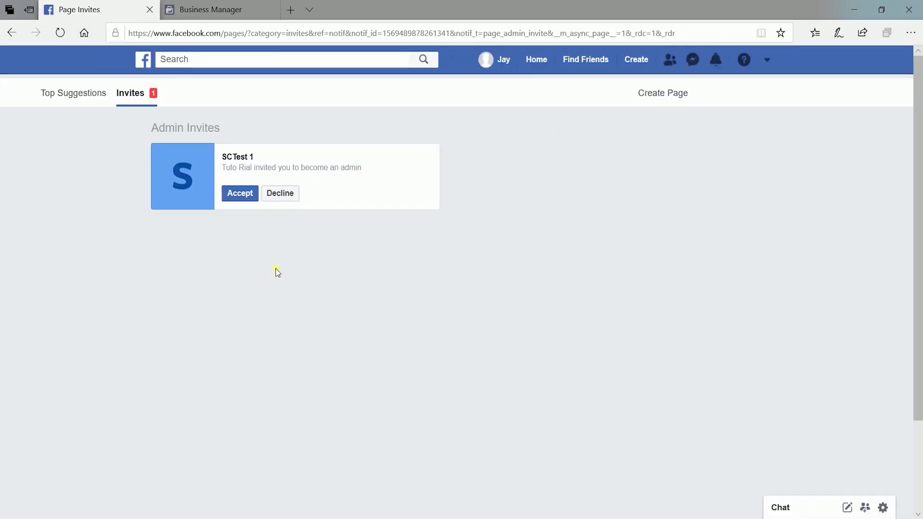
click(238, 194)
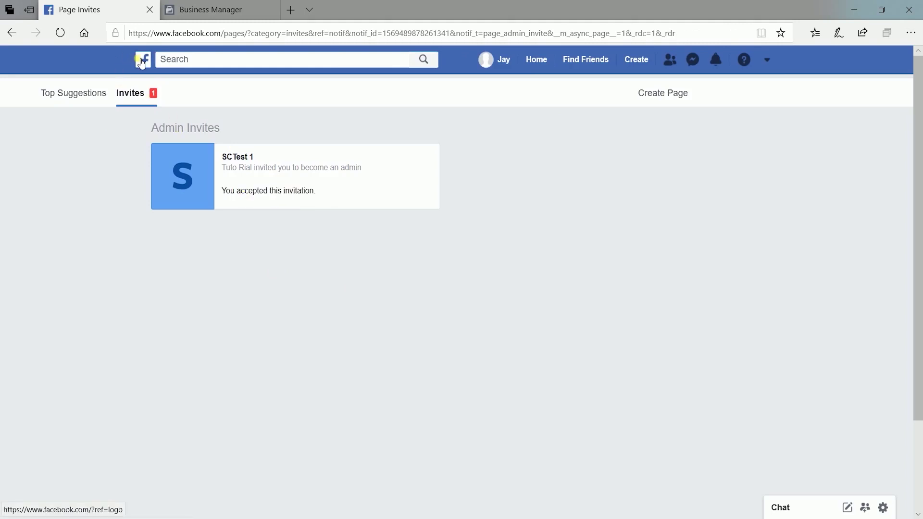
click(212, 5)
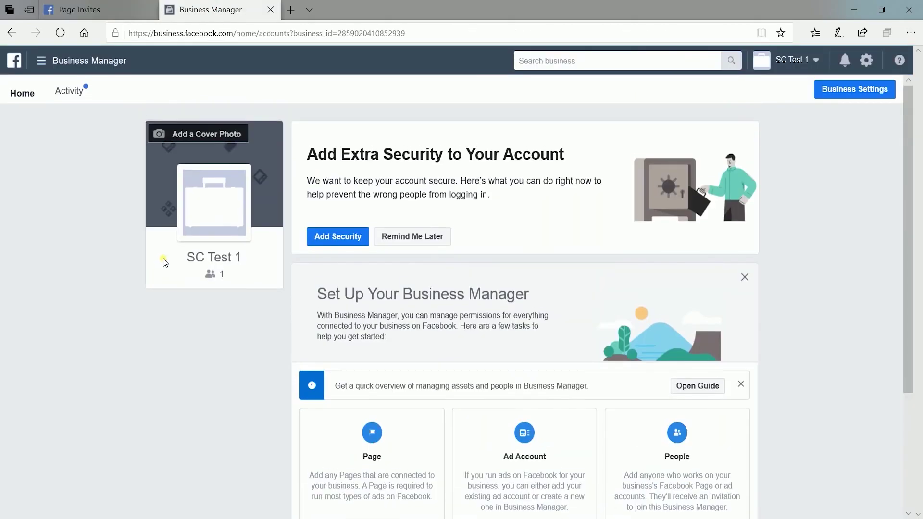
- Reach the Add a Facebook Page dialog through Add Page and the Primary Page Required prompt
scroll(163, 258, down, 3)
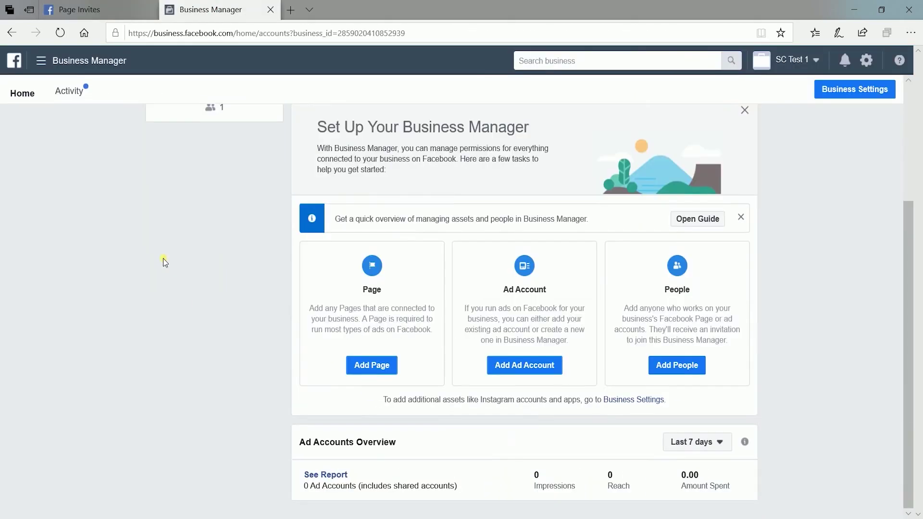
click(369, 365)
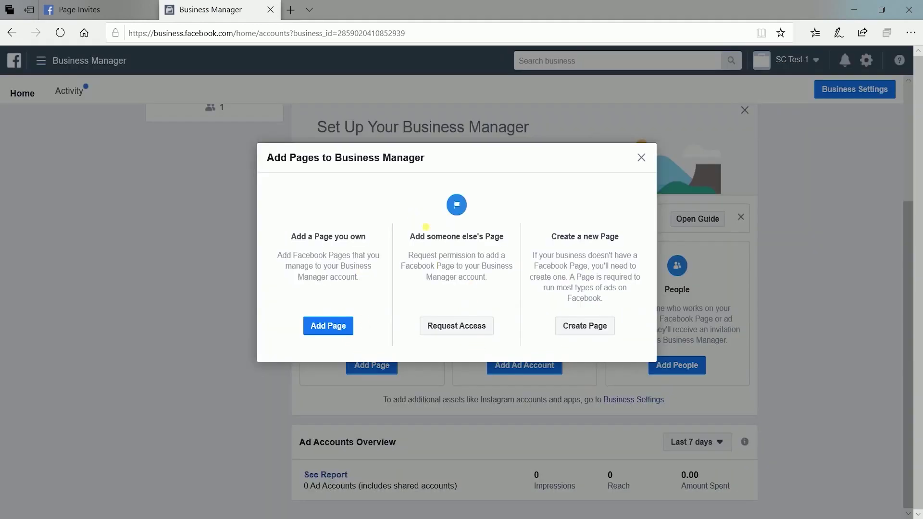
click(476, 333)
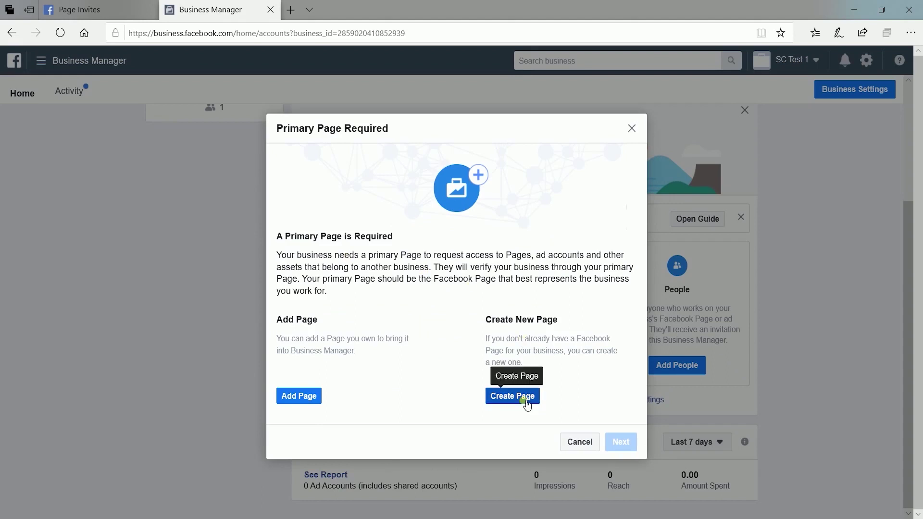
click(319, 397)
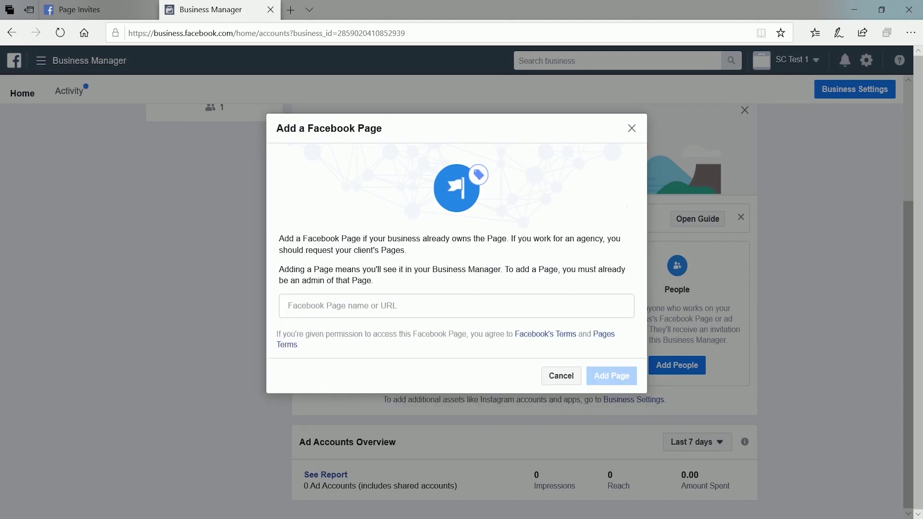
- Search 'S', select SCTest 1, add the Page, and close the auto-approval confirmation
click(372, 313)
text(S)
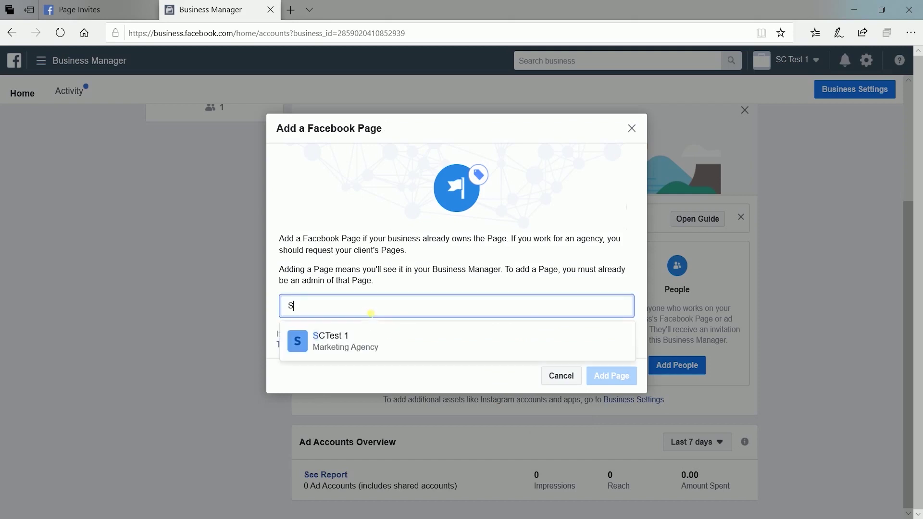
click(356, 355)
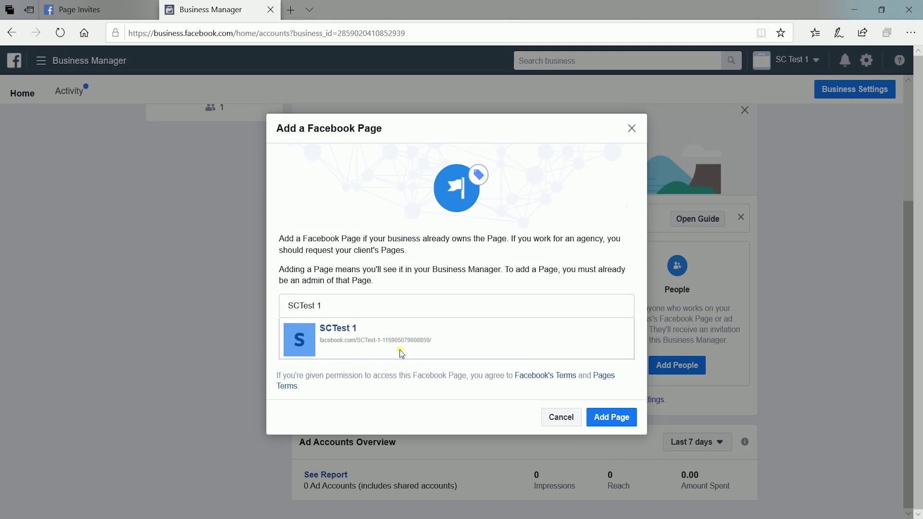
click(618, 420)
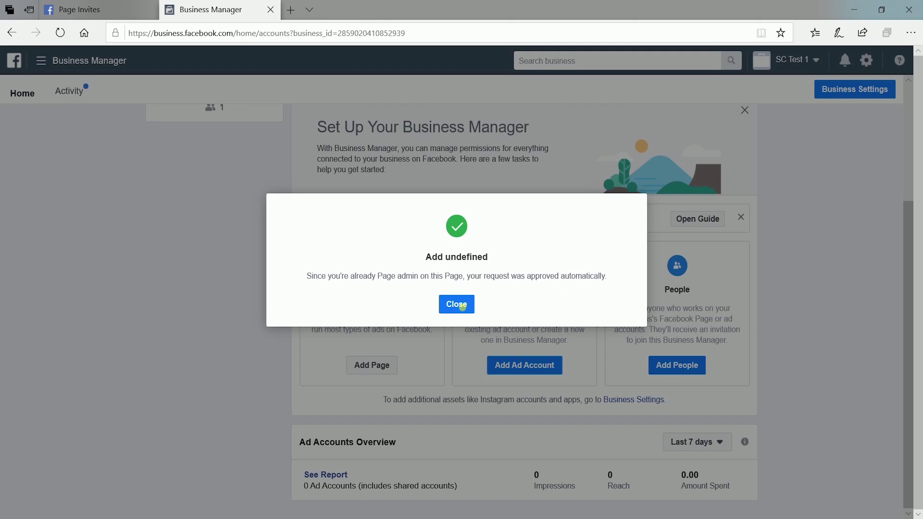
click(446, 310)
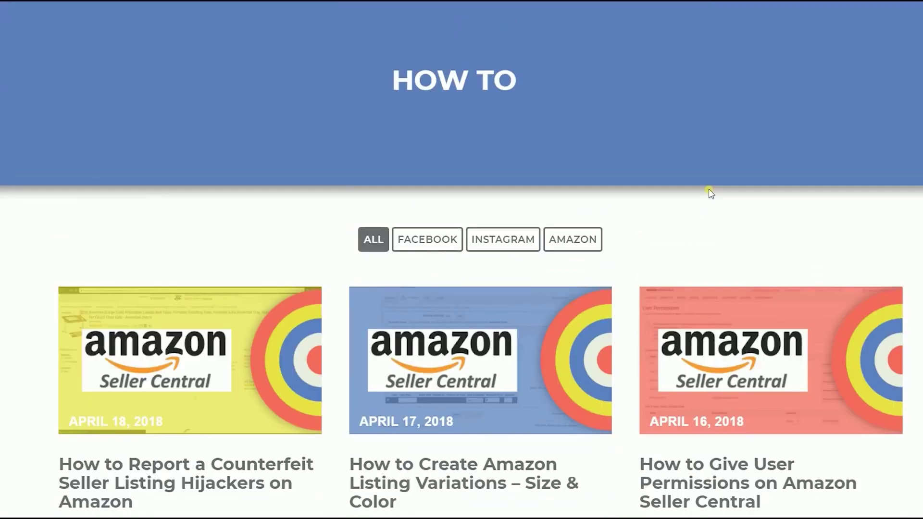
- Browse the Seller's Choice How To and Blog pages, checking the Resources menu
scroll(711, 193, up, 2)
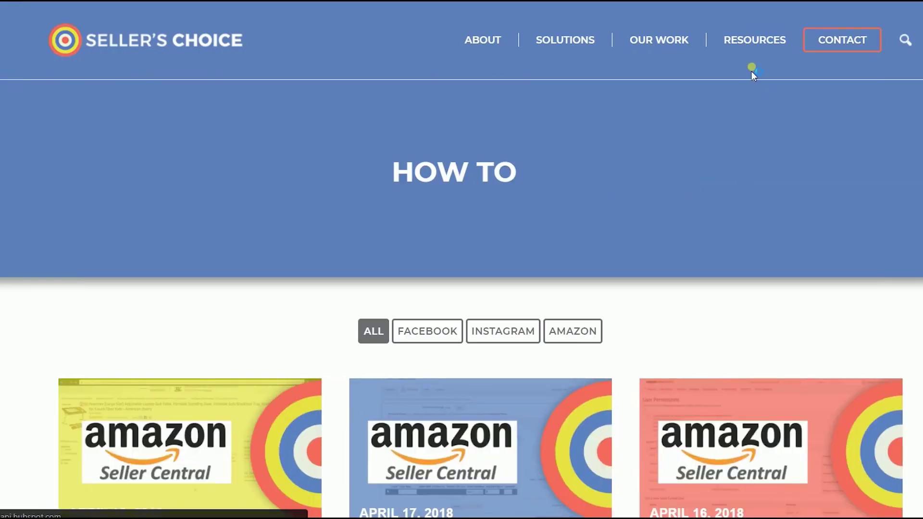
mouse_move(751, 45)
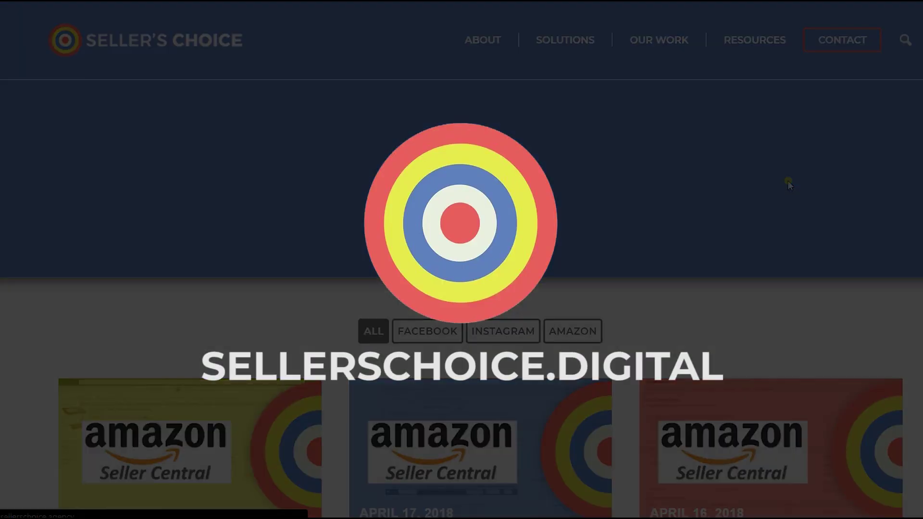
scroll(788, 181, down, 8)
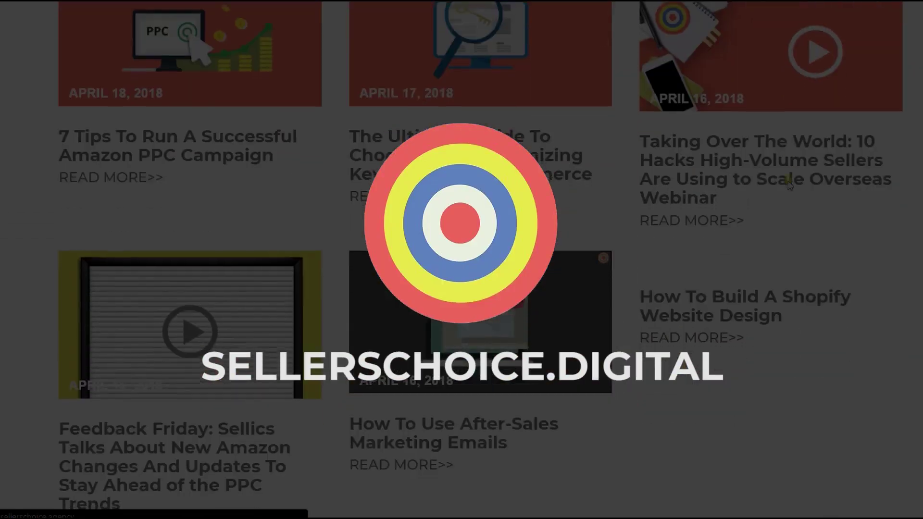
scroll(788, 185, down, 6)
scroll(789, 184, up, 15)
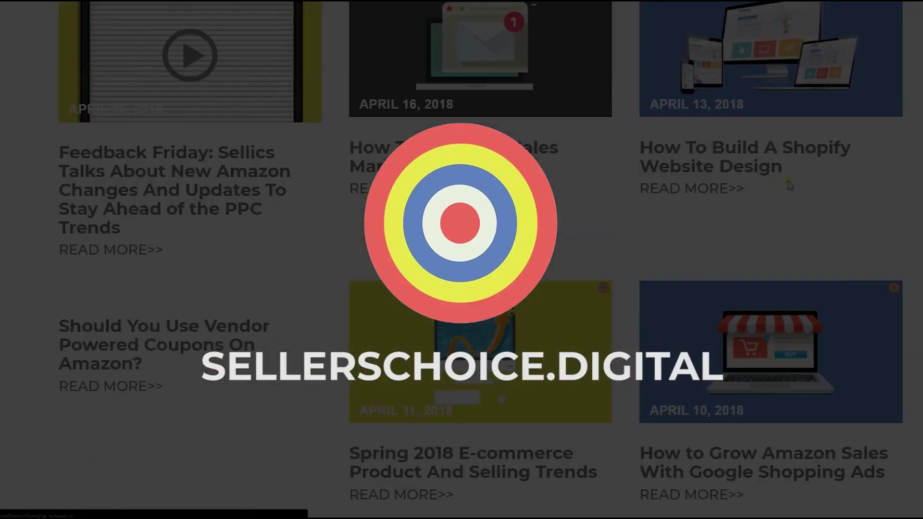